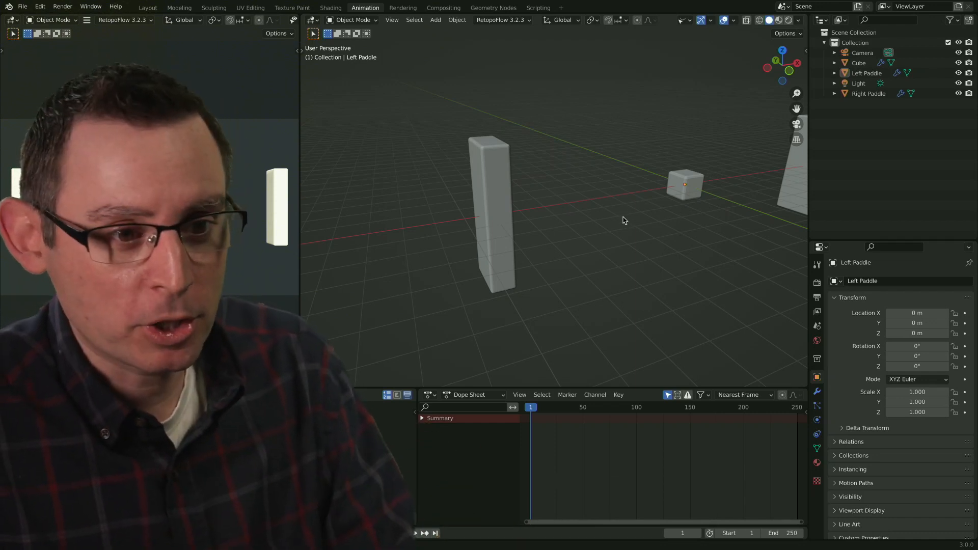
- Move the left paddle freely up and away from its place, then clear its location
click(501, 175)
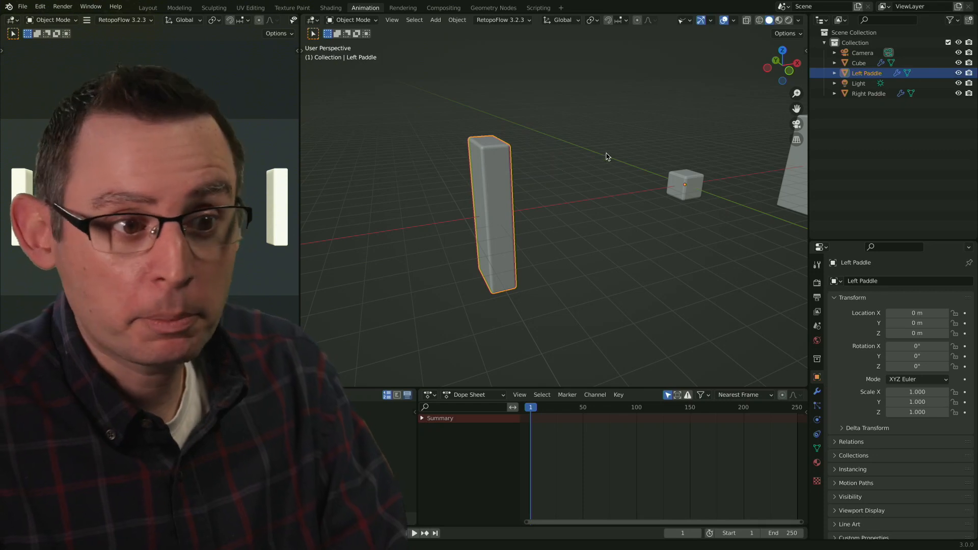
shift+middle_drag(704, 155, 639, 165)
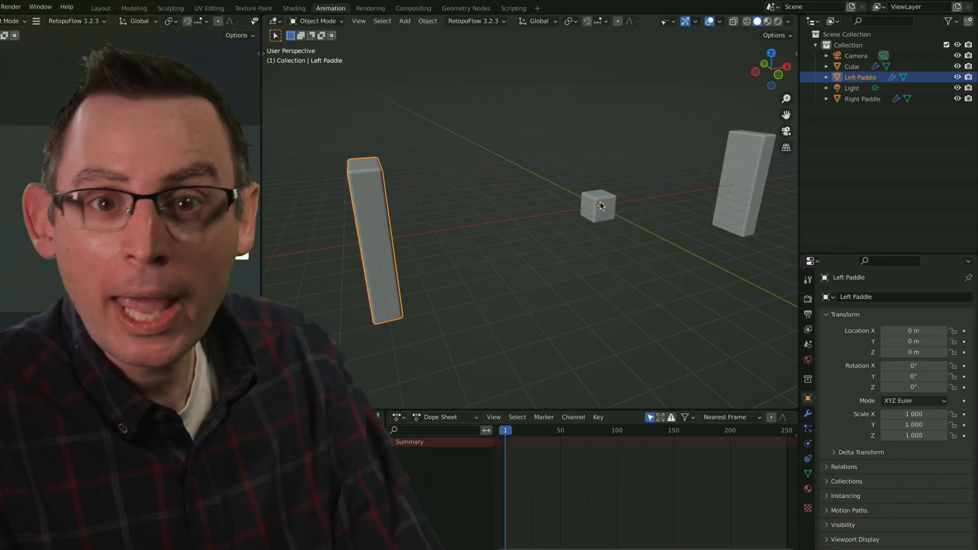
mouse_move(576, 233)
middle_down()
mouse_move(605, 218)
mouse_move(569, 230)
middle_up()
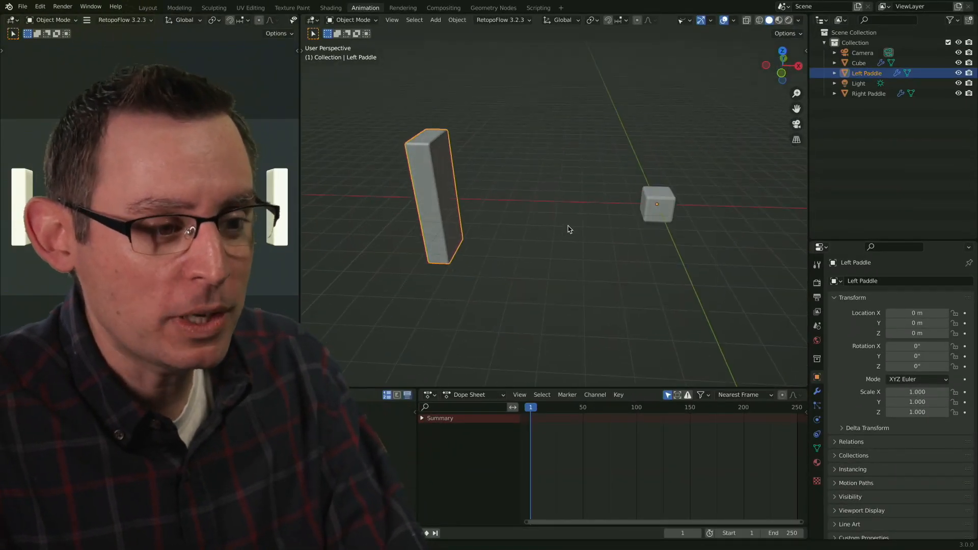
key(g)
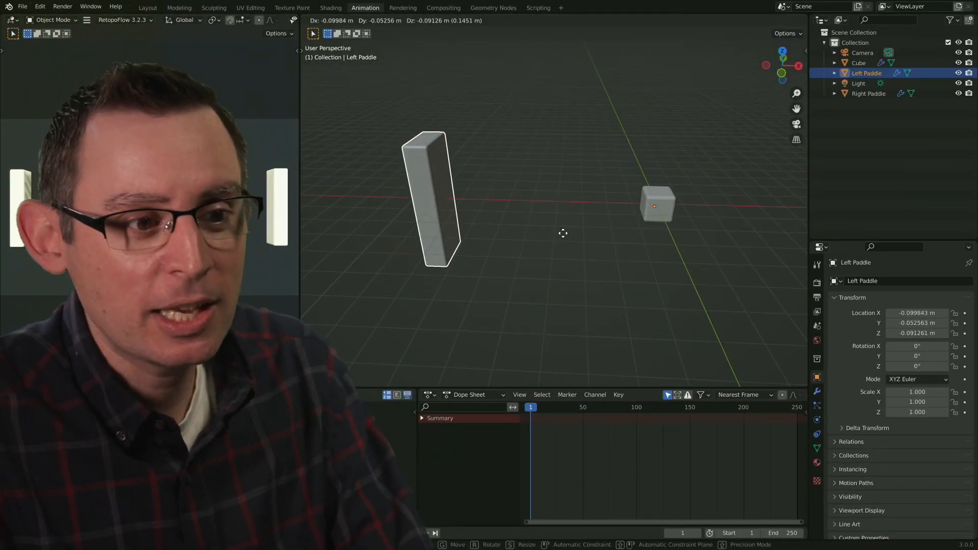
click(611, 170)
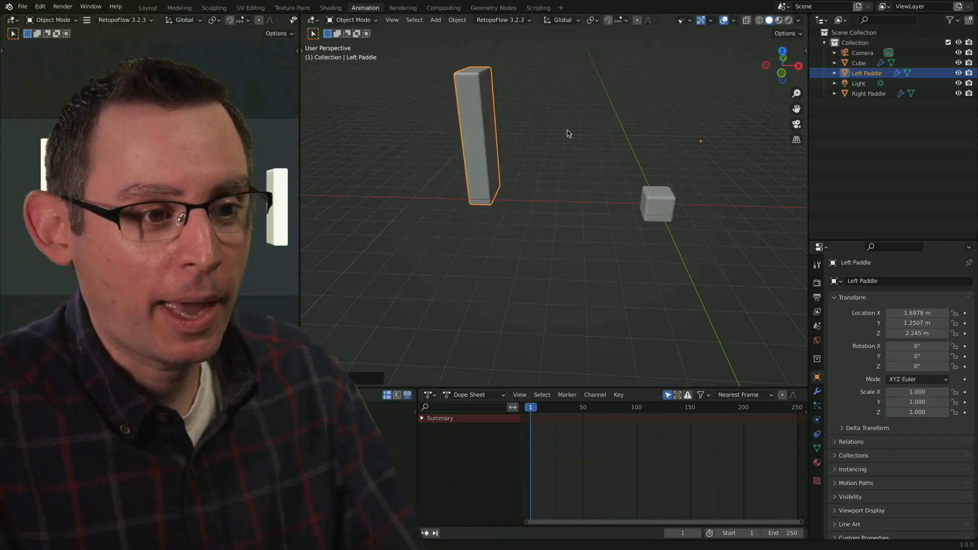
key(alt+g)
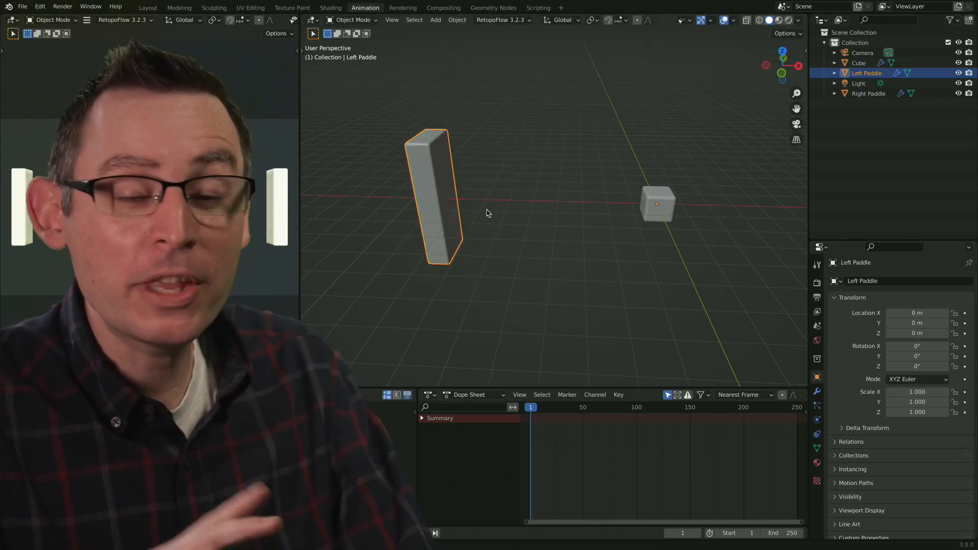
- Try rotating the left paddle around its current origin at the world centre, then cancel the rotation
middle_drag(487, 213, 529, 229)
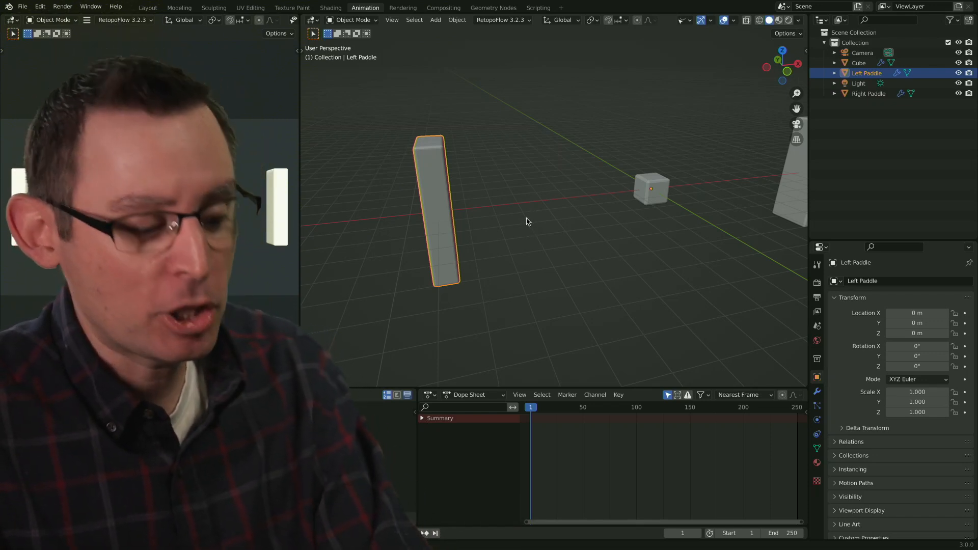
key(r)
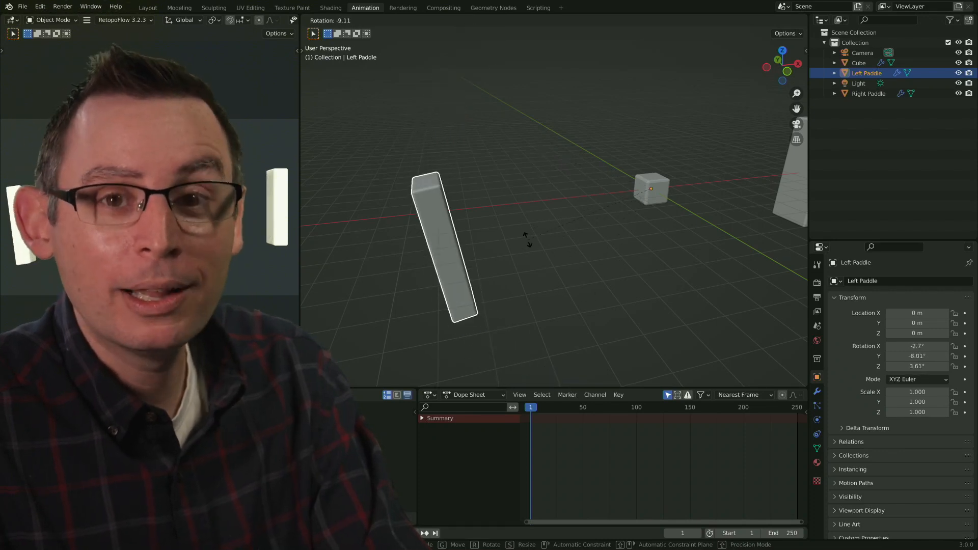
key(Escape)
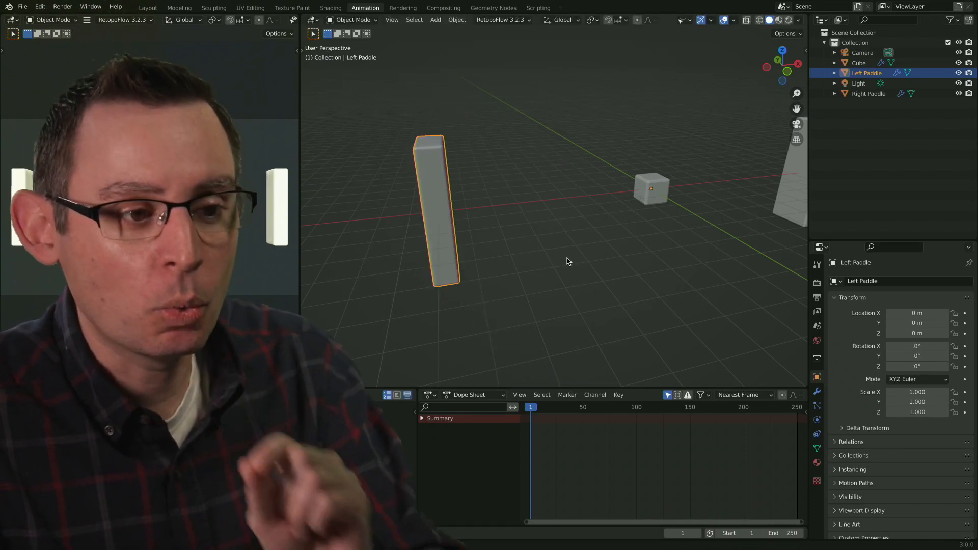
middle_drag(495, 234, 621, 188)
shift+middle_drag(554, 207, 582, 220)
scroll(543, 219, up, 2)
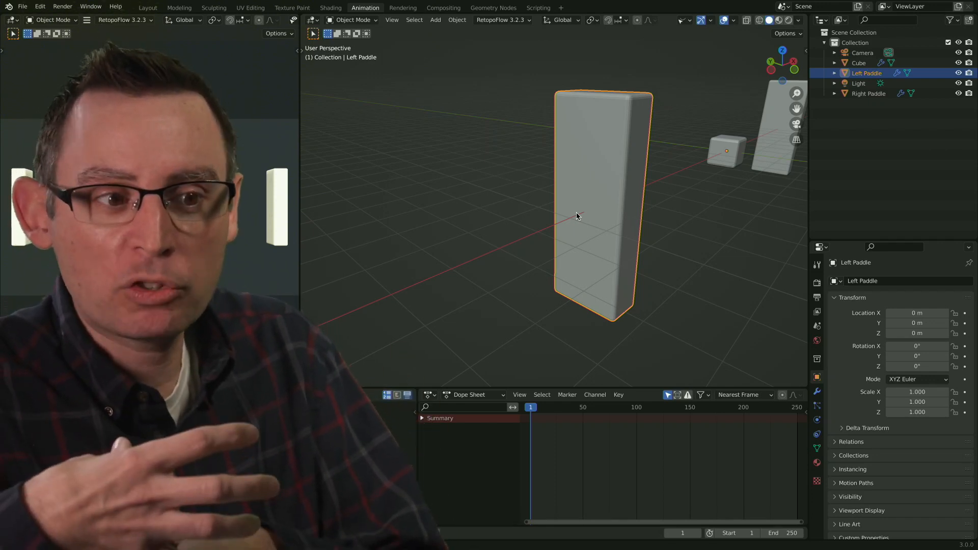
middle_drag(594, 216, 677, 214)
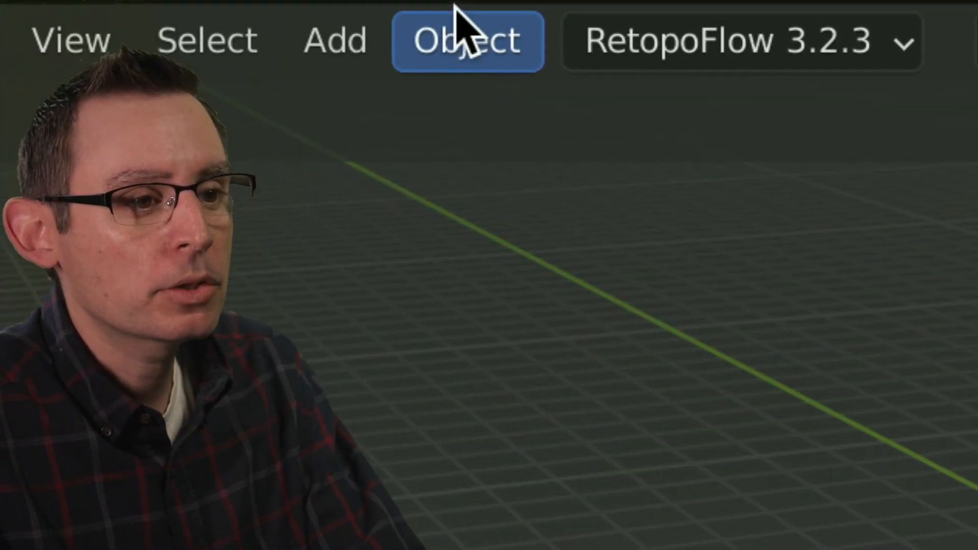
click(461, 45)
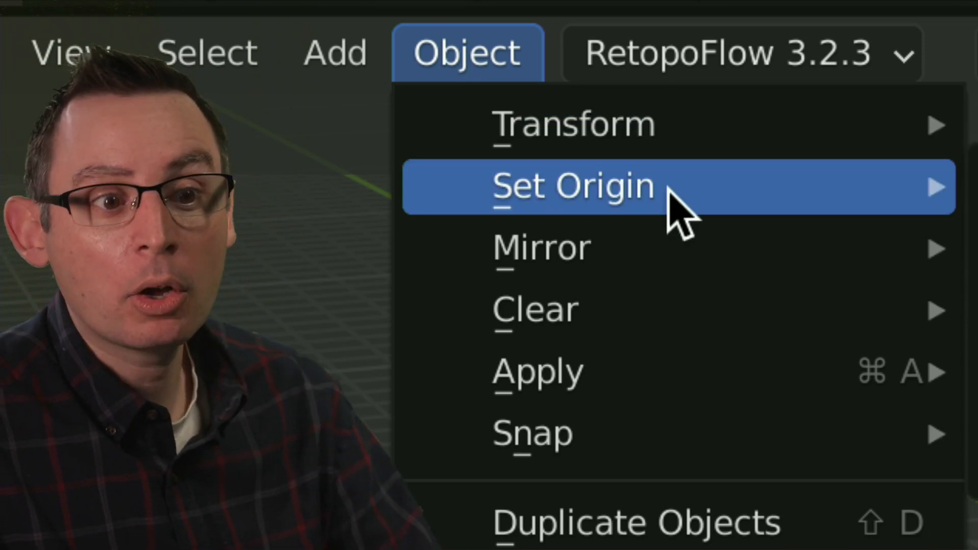
click(912, 188)
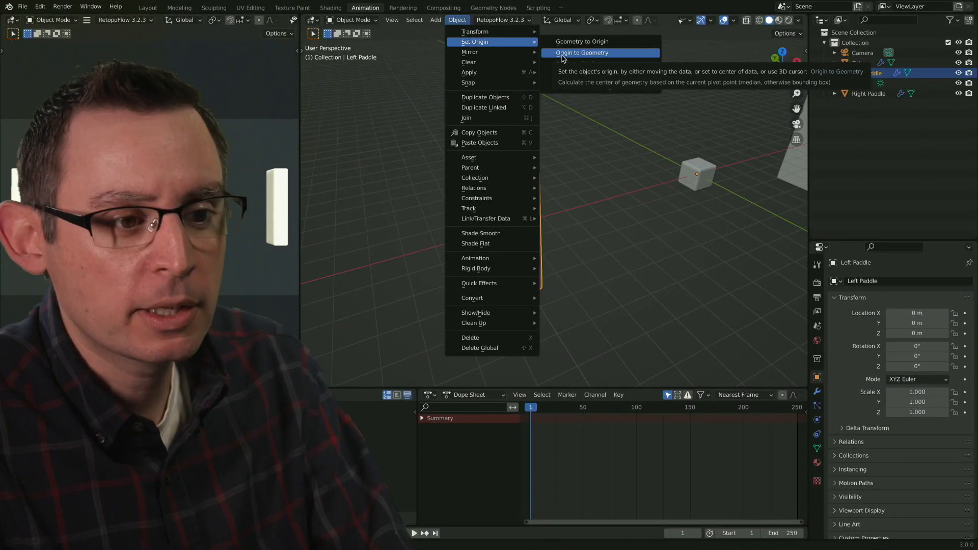
click(567, 91)
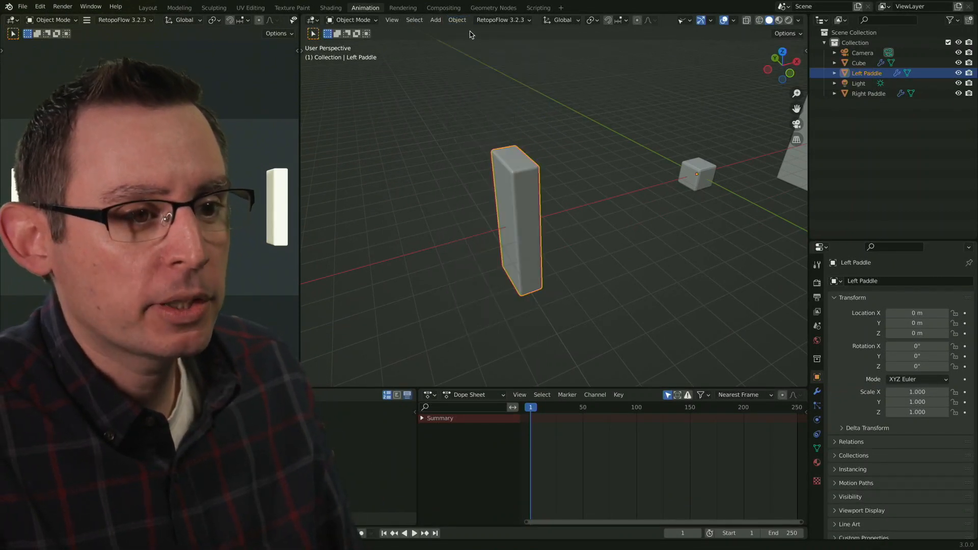
- Set the left paddle's origin with Origin to Geometry
click(458, 21)
mouse_move(489, 42)
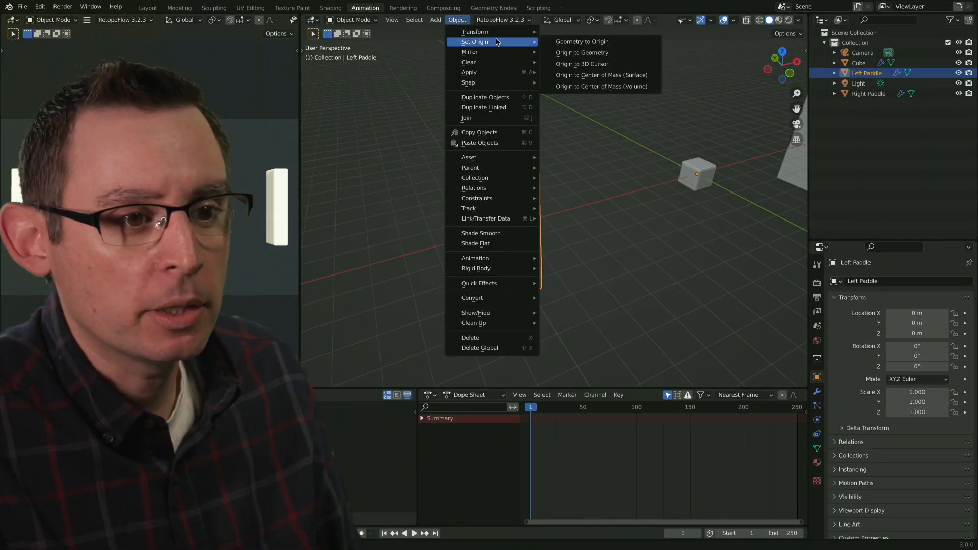
click(569, 53)
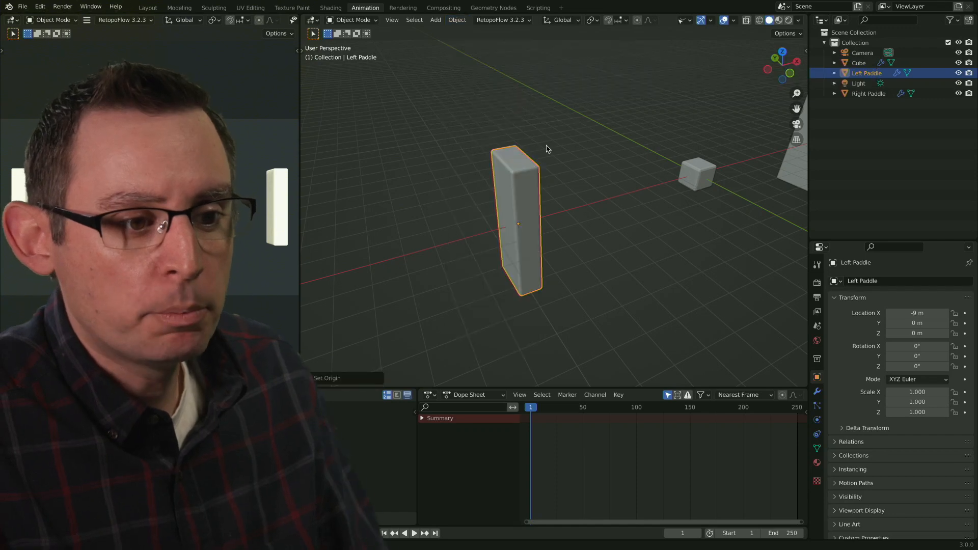
- Try rotating the left paddle around the origin at its own centre, then cancel the rotation
middle_drag(503, 273, 527, 256)
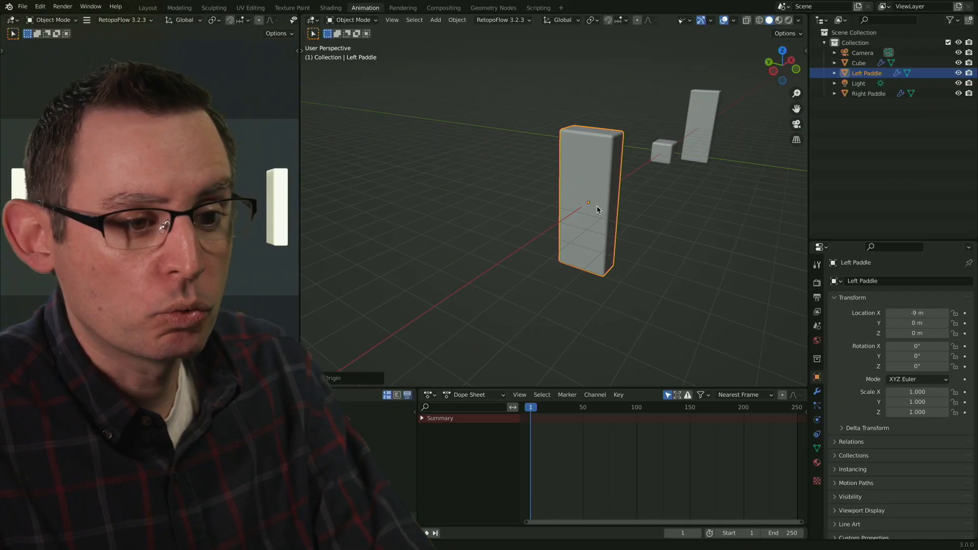
mouse_move(652, 214)
middle_down()
mouse_move(552, 201)
mouse_move(695, 207)
mouse_move(648, 203)
middle_up()
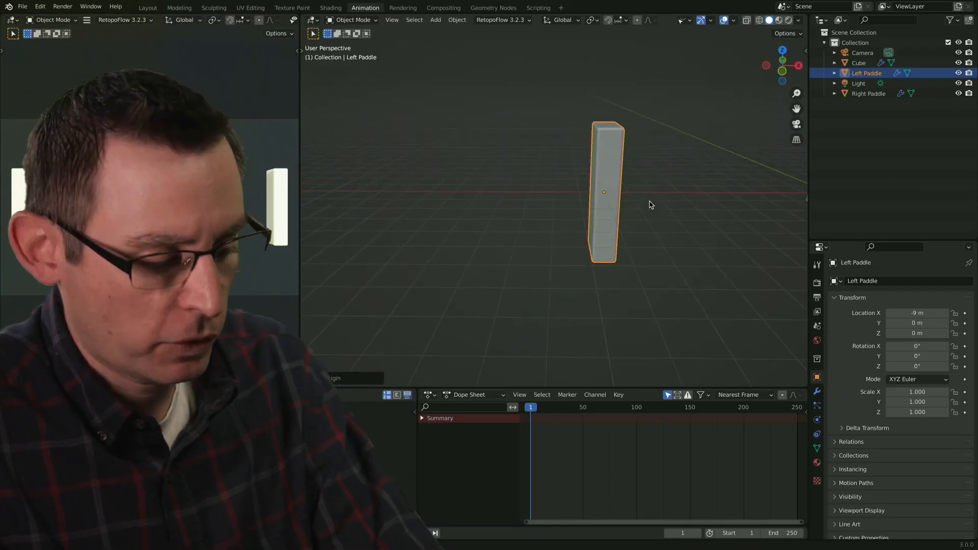
key(r)
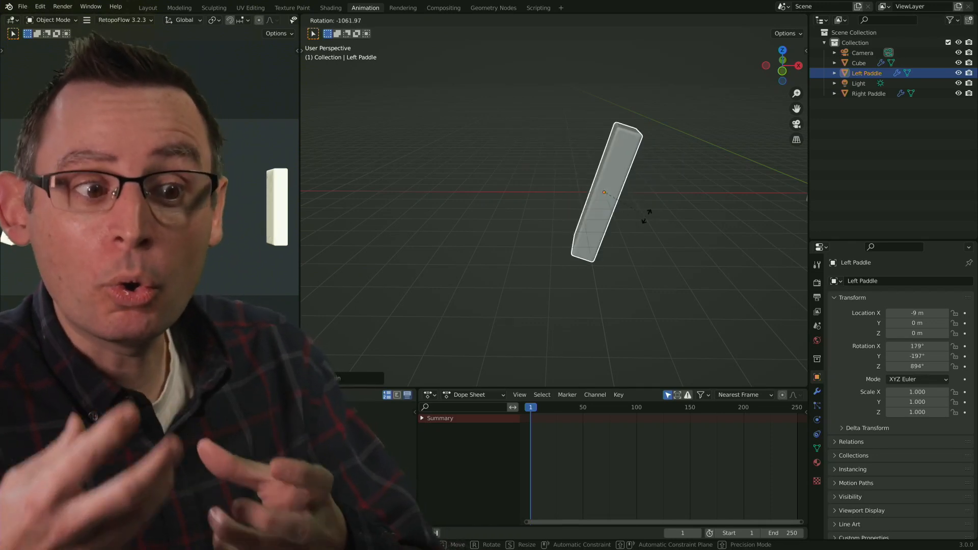
key(Escape)
middle_drag(635, 183, 586, 240)
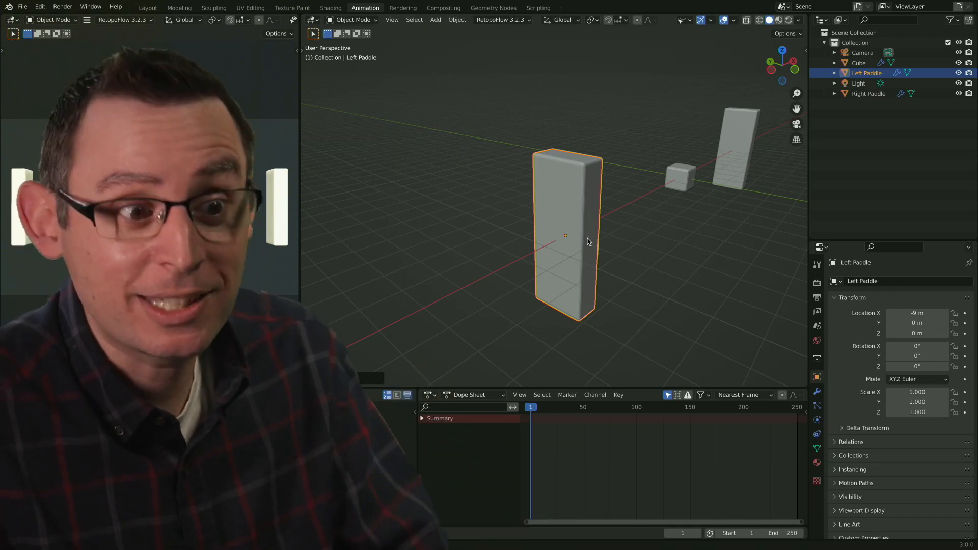
middle_drag(559, 238, 558, 239)
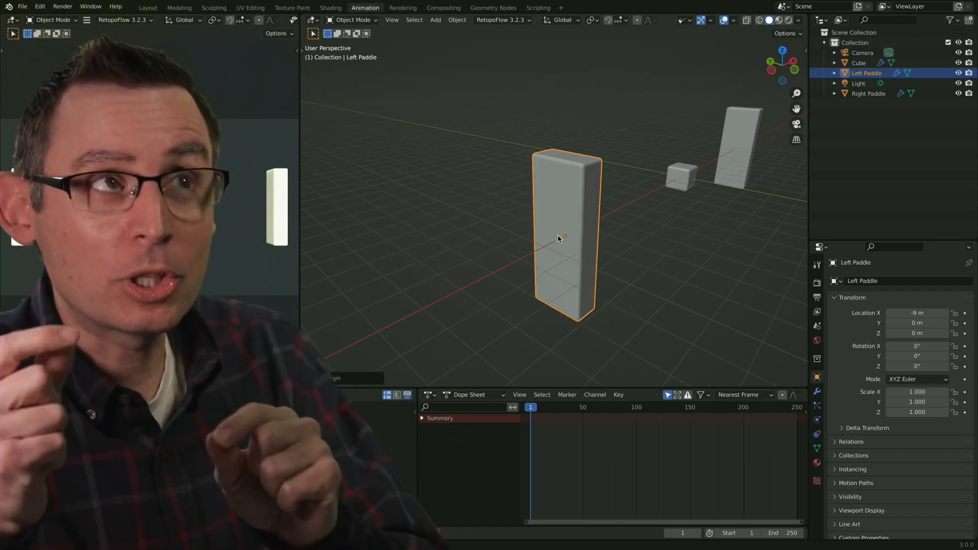
- Set the left paddle's X location to 0 m, then undo that change
shift+middle_drag(608, 247, 595, 222)
middle_drag(595, 223, 588, 211)
click(604, 205)
click(570, 208)
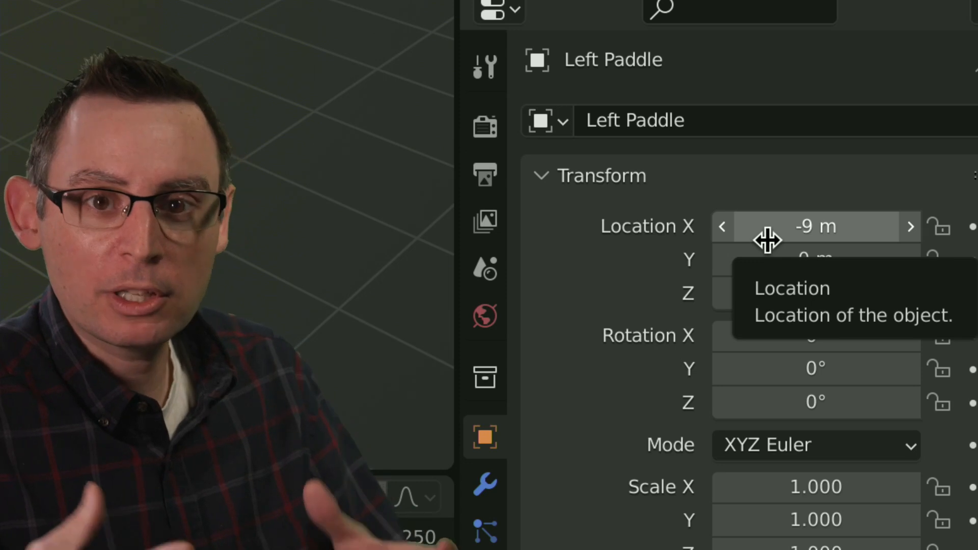
click(780, 236)
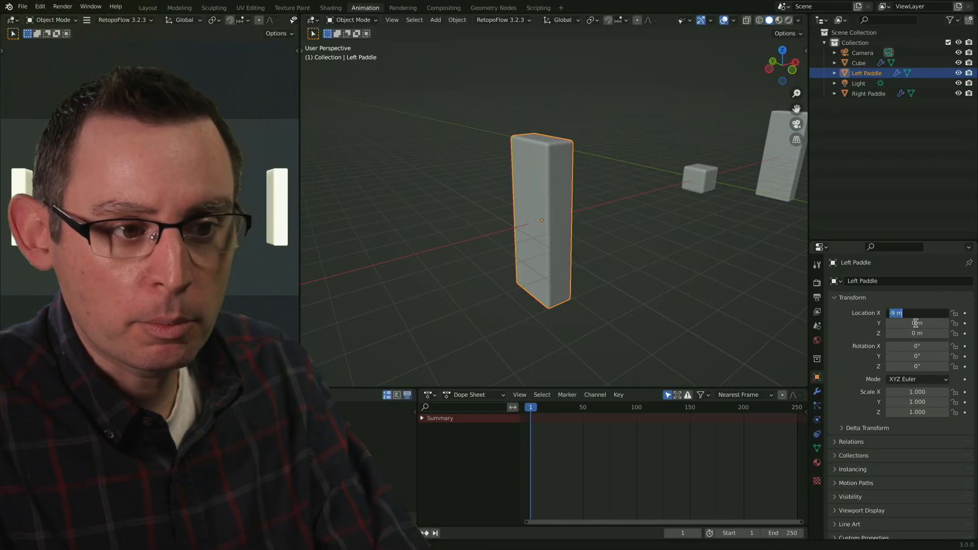
text(0)
key(Return)
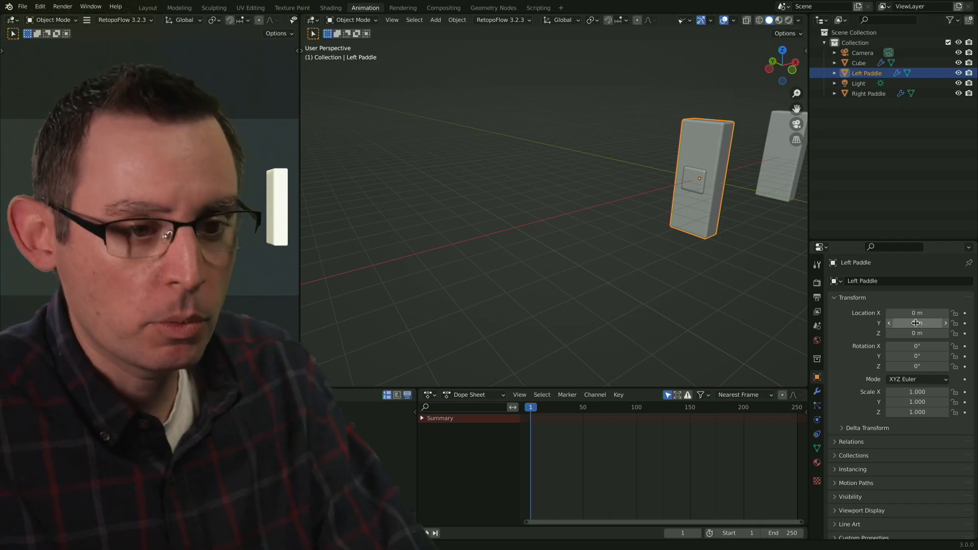
key(ctrl+z)
click(701, 281)
middle_drag(698, 280, 659, 280)
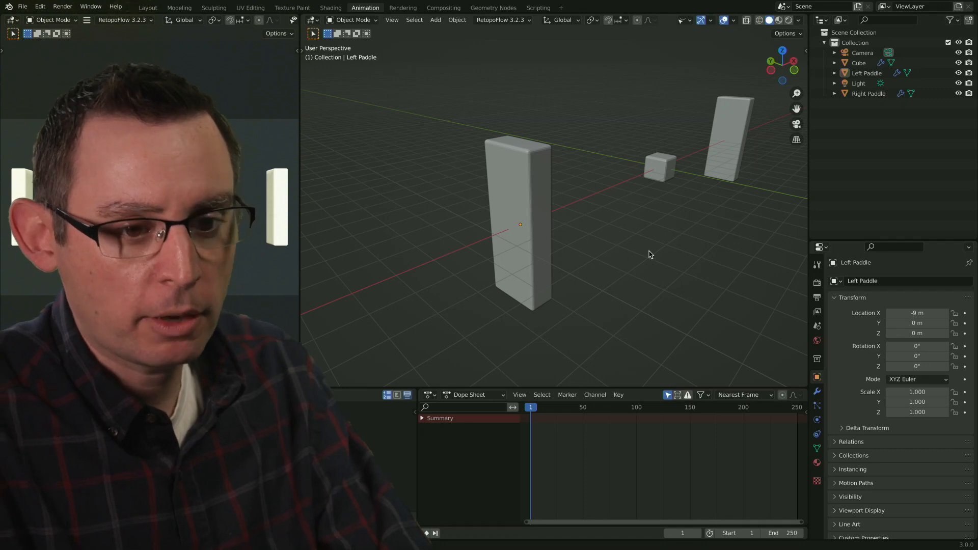
middle_drag(585, 232, 600, 209)
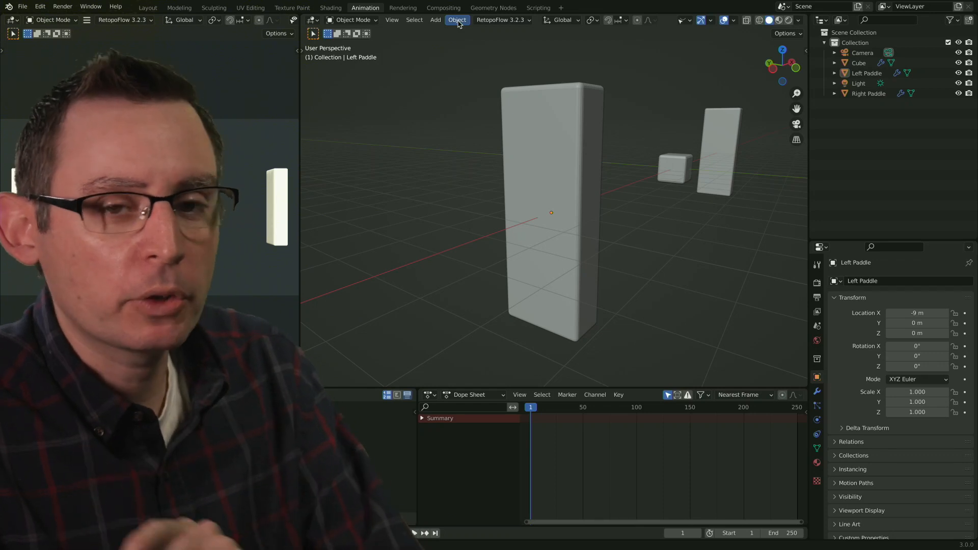
click(457, 21)
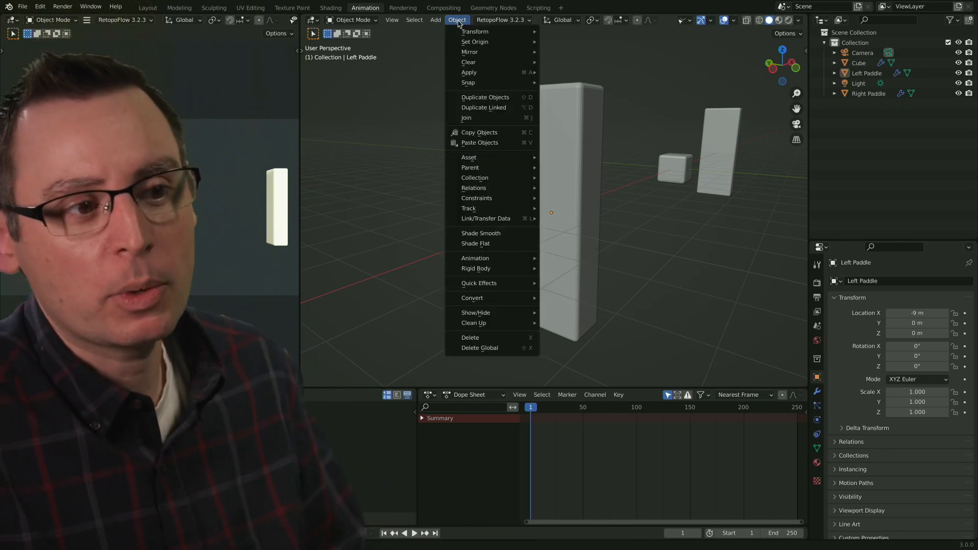
mouse_move(483, 71)
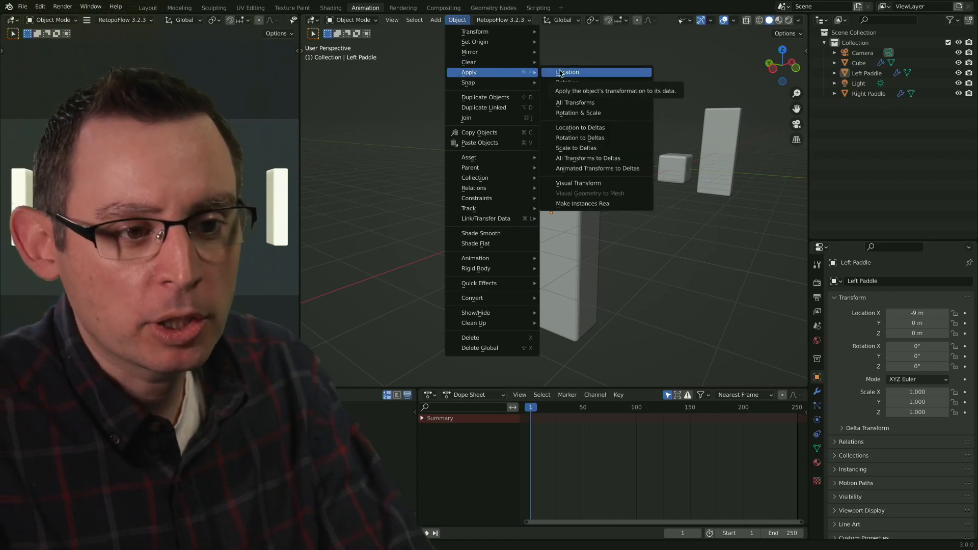
key(Escape)
- Select the left paddle and apply its location transform, then undo the applied transform
middle_drag(657, 236, 630, 231)
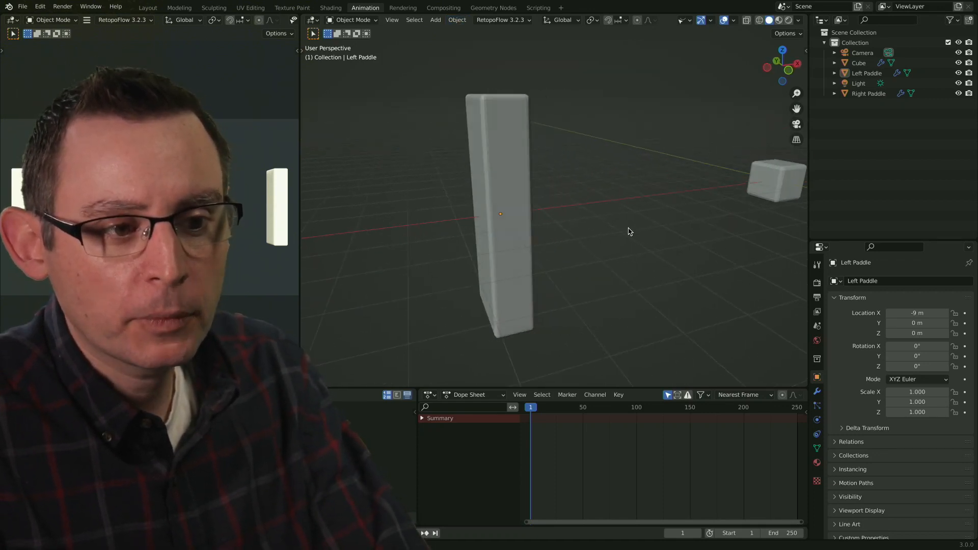
click(521, 201)
click(457, 19)
mouse_move(482, 74)
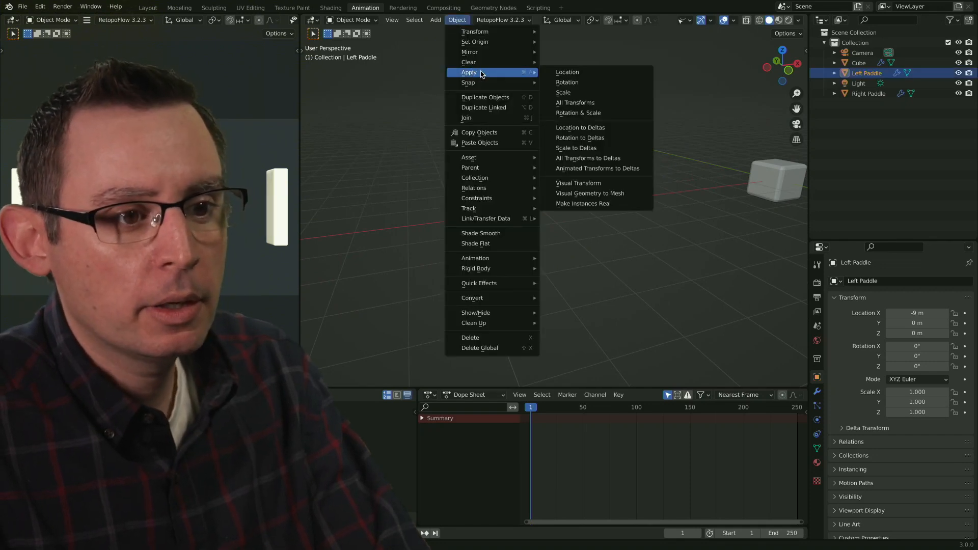
click(558, 72)
middle_drag(589, 151, 620, 183)
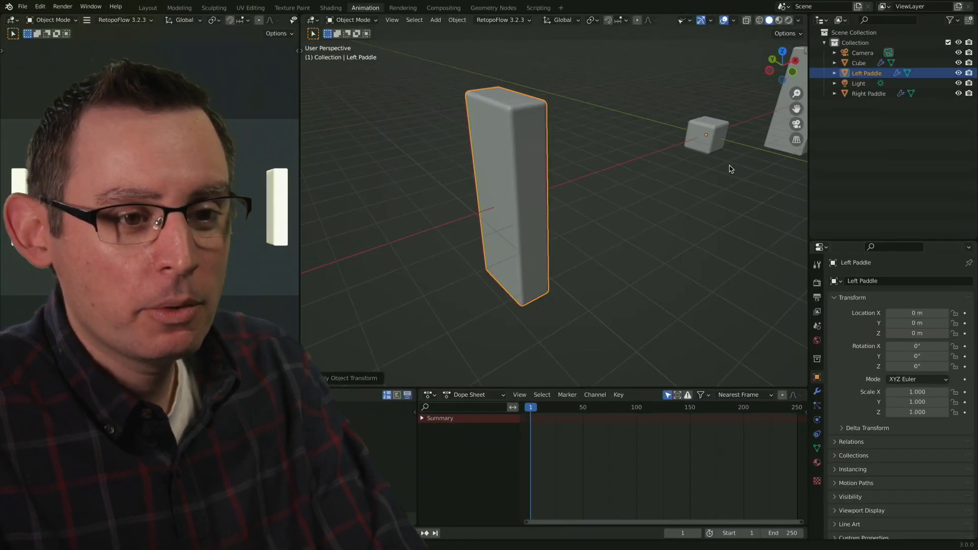
middle_drag(732, 170, 669, 212)
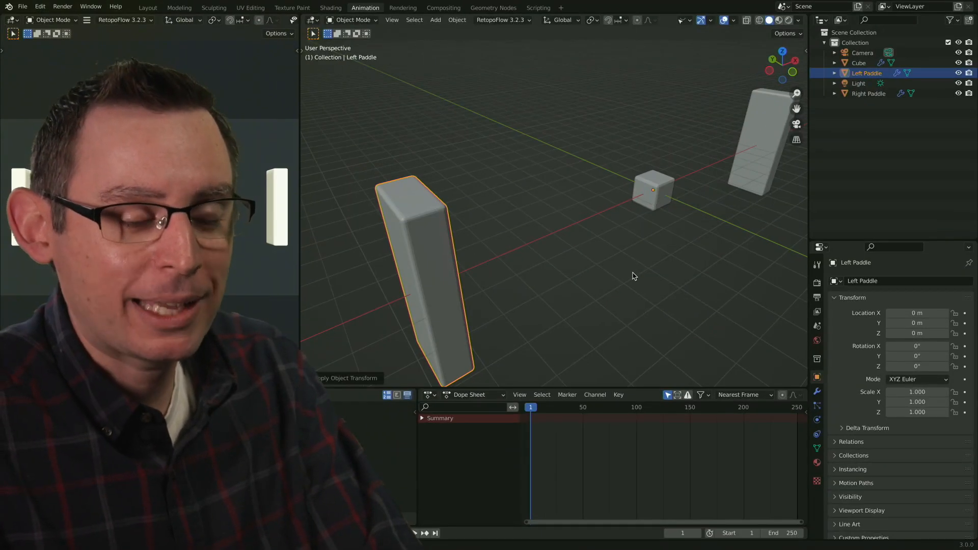
middle_drag(634, 275, 621, 242)
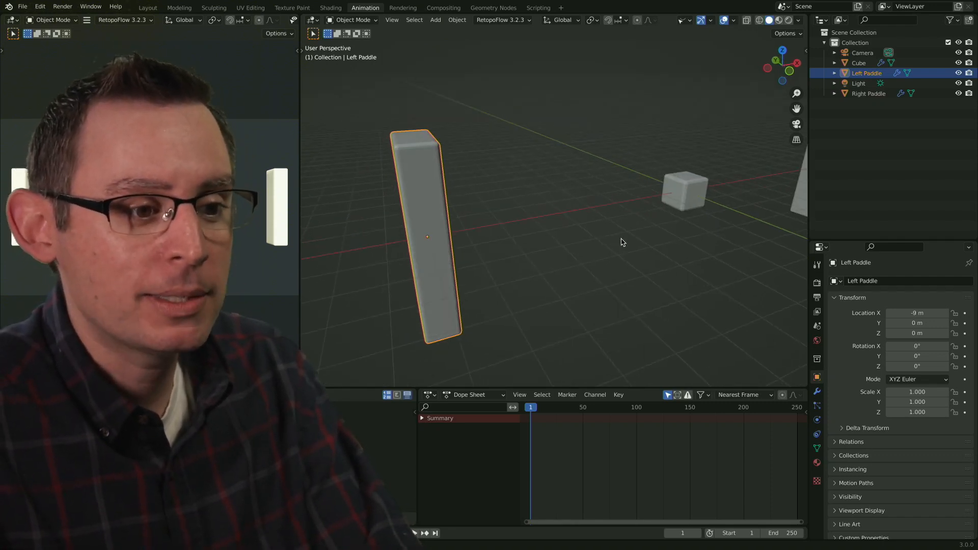
middle_drag(581, 241, 640, 230)
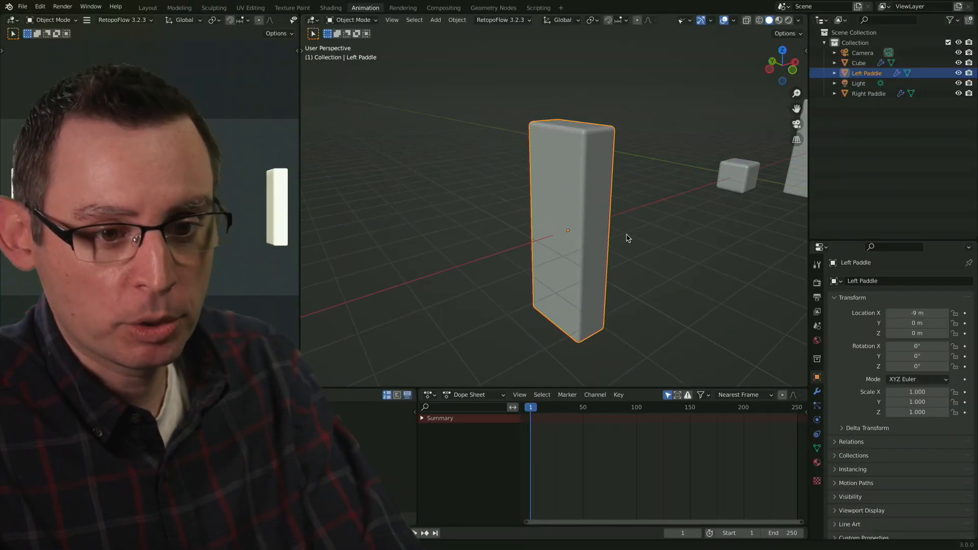
middle_drag(629, 237, 646, 224)
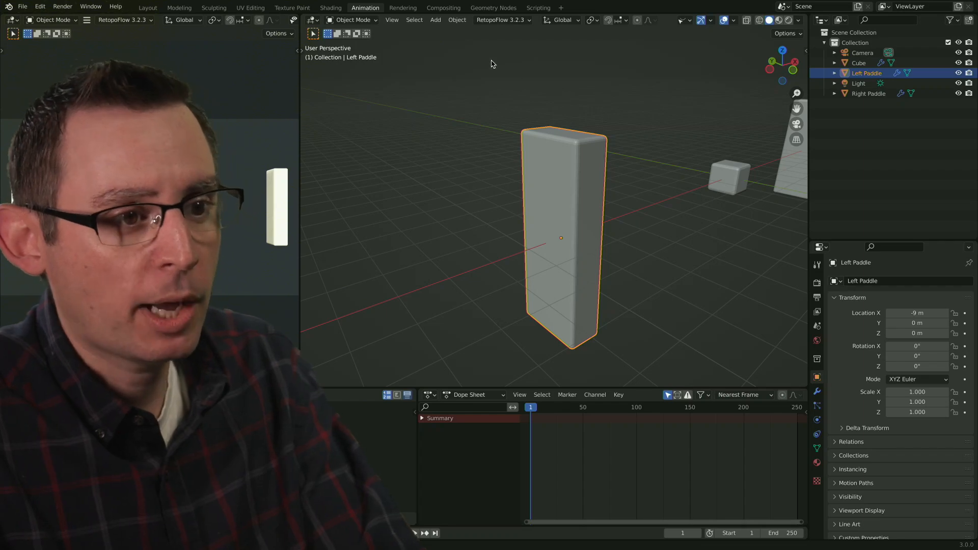
- Apply the left paddle's location as delta values with Location to Deltas
click(457, 22)
mouse_move(479, 74)
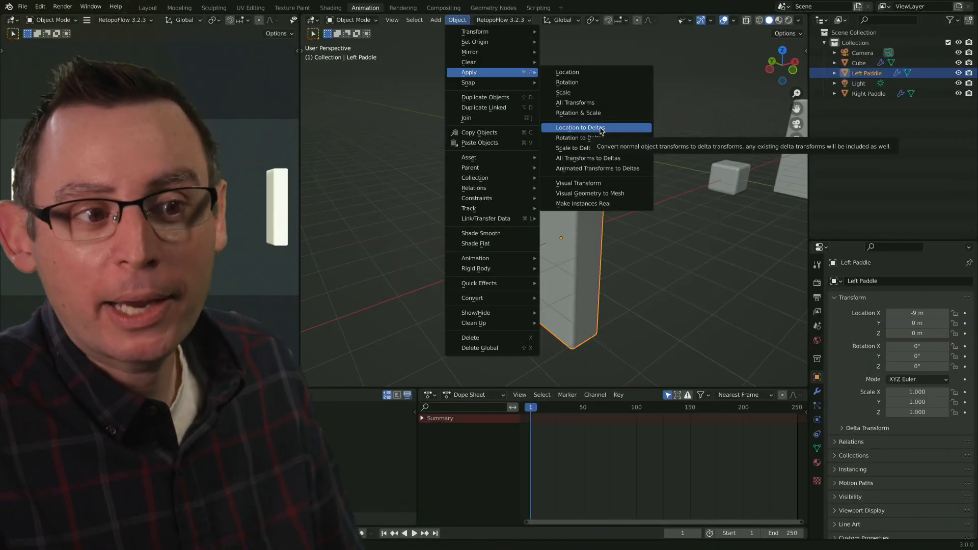
click(614, 131)
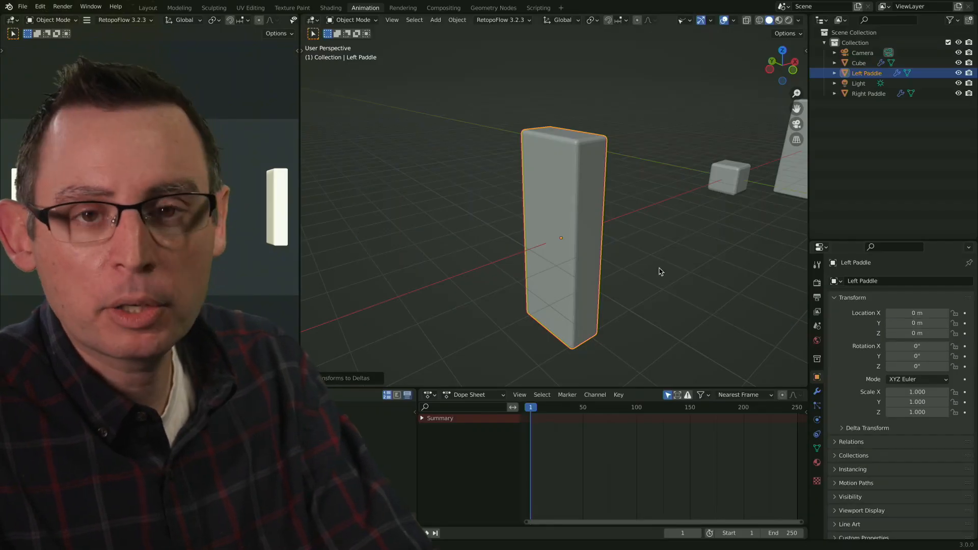
- Try rotating the left paddle freely around its centred origin, then clear its rotation
middle_drag(661, 271, 620, 276)
middle_drag(539, 267, 528, 245)
key(r)
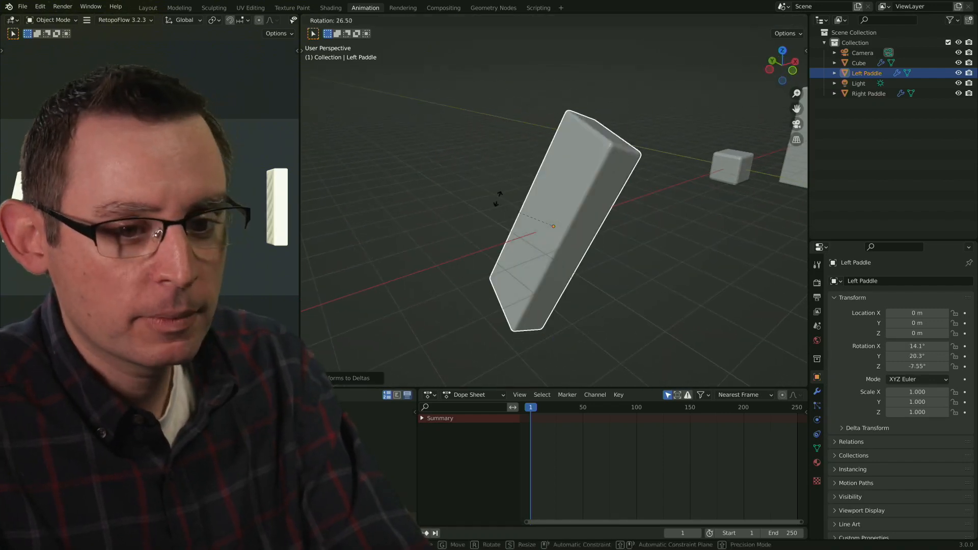
click(483, 278)
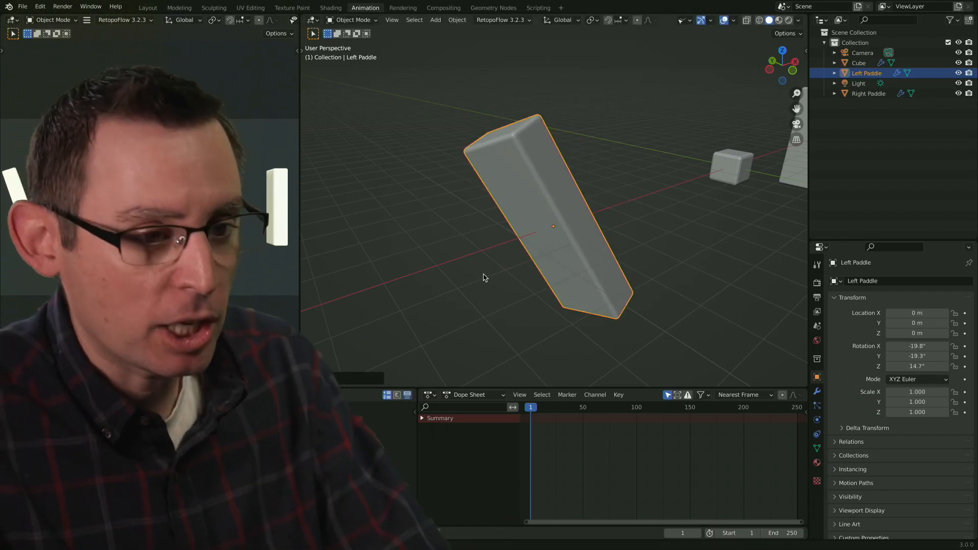
key(alt+r)
- Deselect the left paddle and review the Apply commands that convert transforms to deltas, including All Transforms to Deltas
click(463, 84)
click(458, 20)
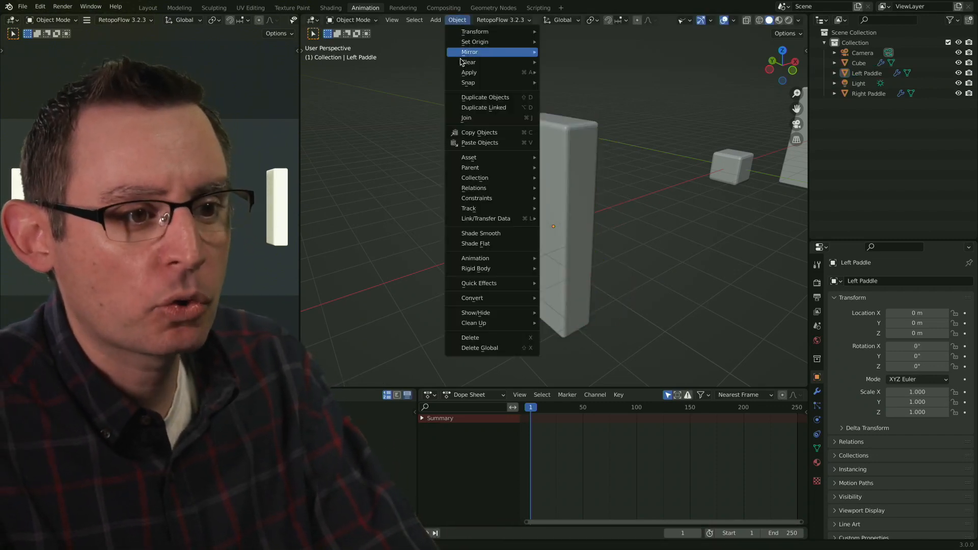
mouse_move(487, 75)
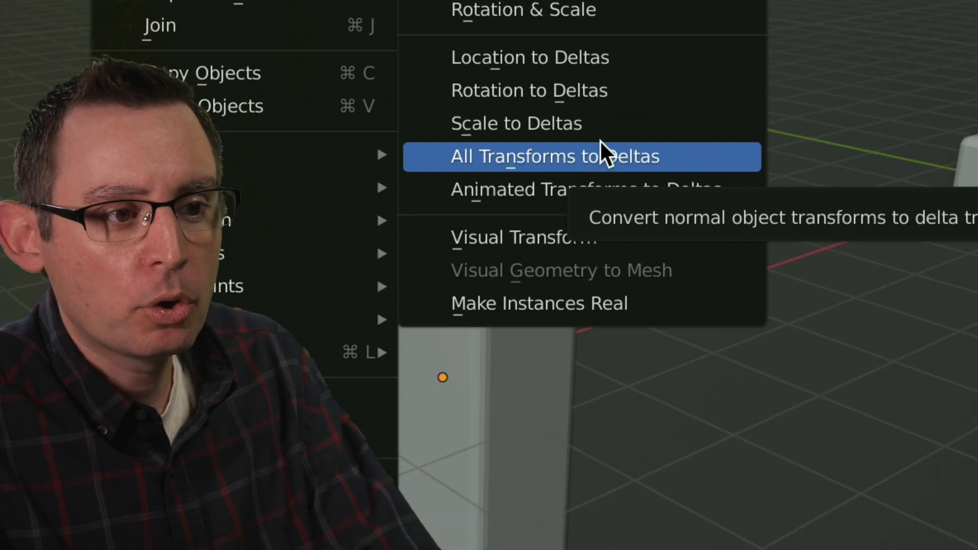